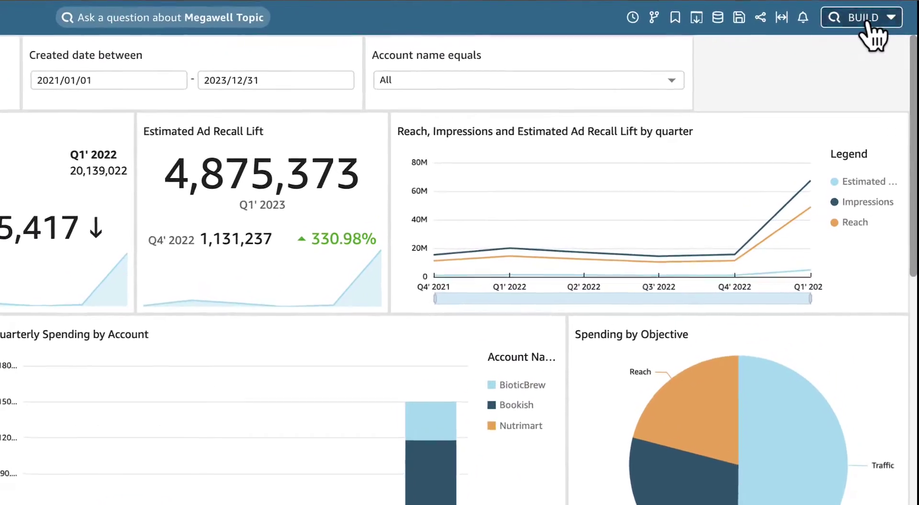
Generate an executive summary of the Megawell Marketing Dashboard from the BUILD menu
{"action": "left_click", "coordinate": [868, 25]}
{"action": "left_click", "coordinate": [857, 44]}
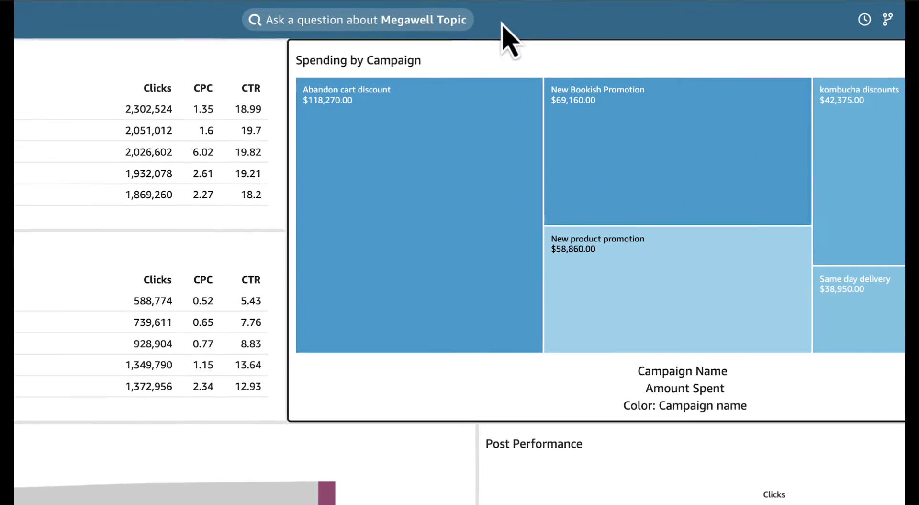
Ask Q 'top ads in 2023' to get total clicks by ad name
{"action": "left_click", "coordinate": [467, 22]}
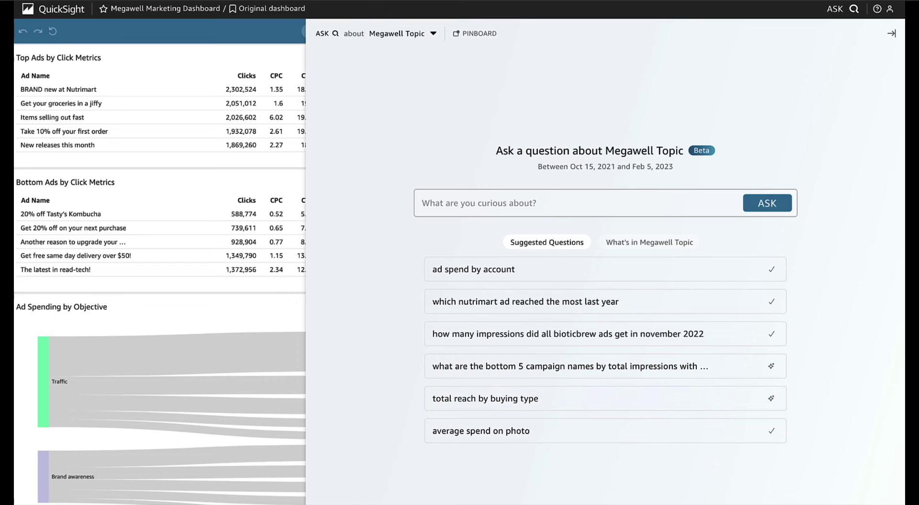
{"action": "left_click", "coordinate": [575, 202]}
{"action": "type", "text": "top ads in 2023"}
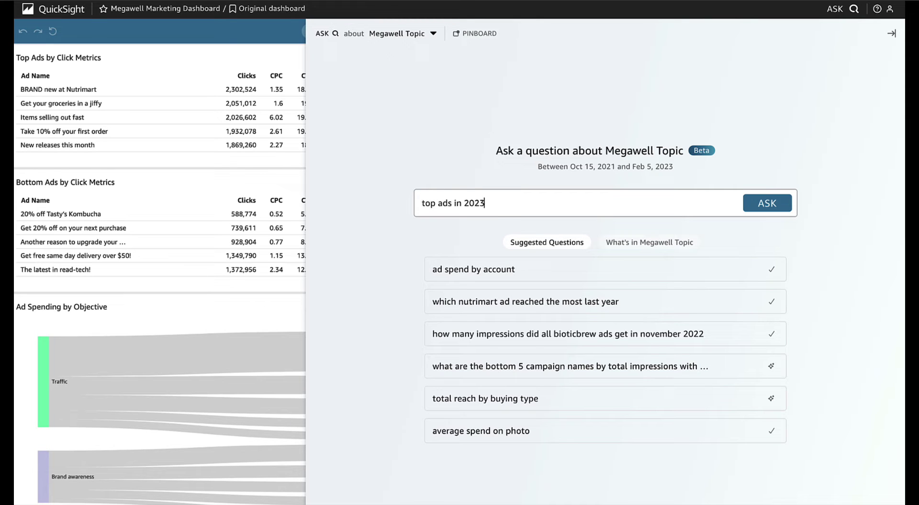
{"action": "key", "text": "Return"}
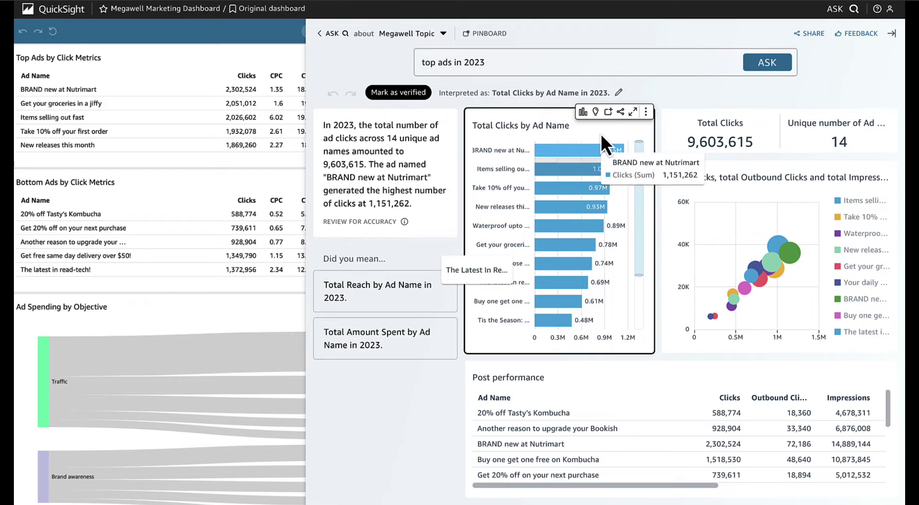
Pin the Total Clicks by Ad Name chart and switch to Total Reach by Ad Name in 2023
{"action": "left_click", "coordinate": [609, 112]}
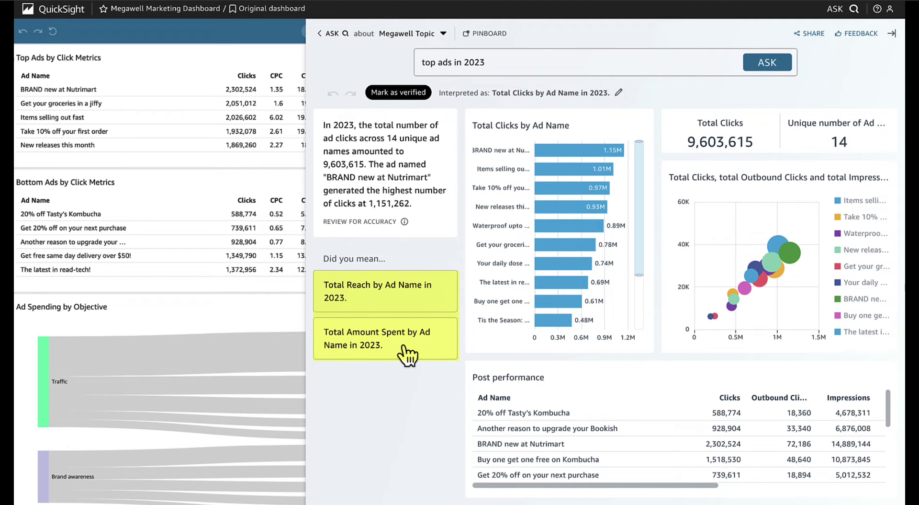
{"action": "left_click", "coordinate": [418, 309]}
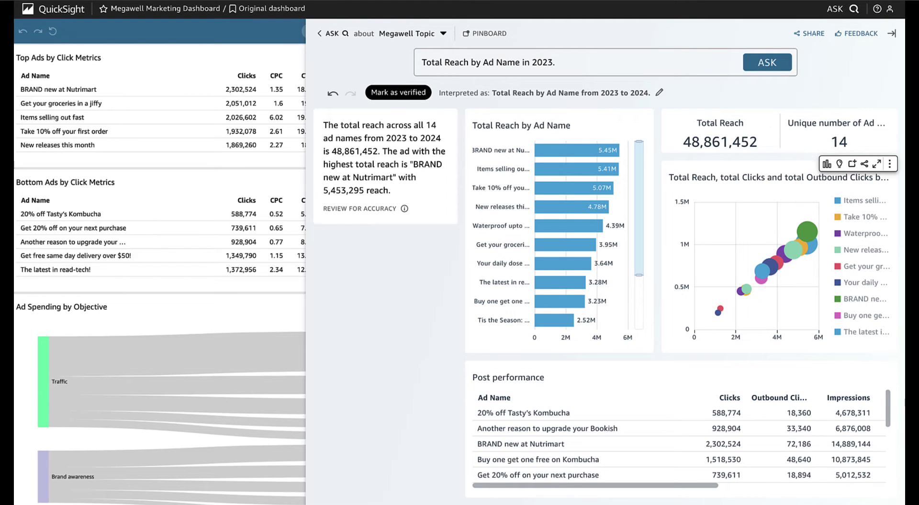
Replace the question with 'brand new at nutrimart cost' and submit it
{"action": "left_click", "coordinate": [488, 62]}
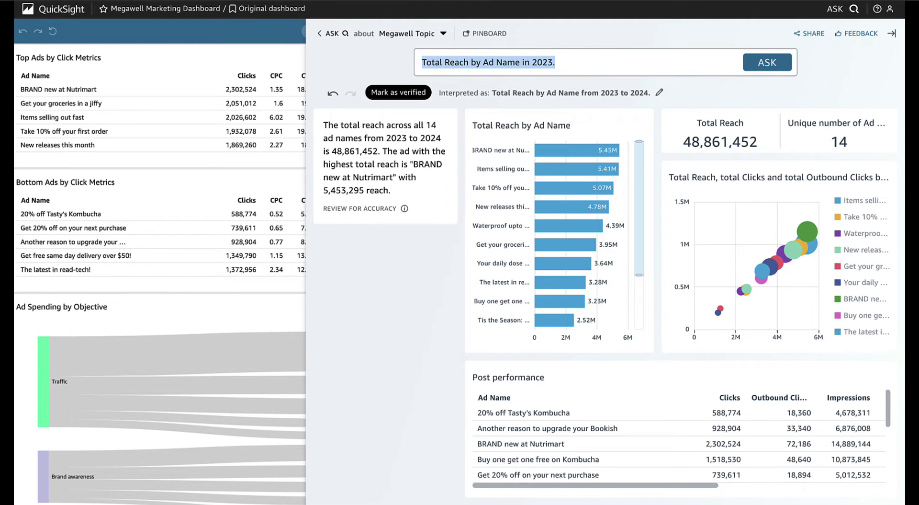
{"action": "key", "text": "BackSpace"}
{"action": "type", "text": "br"}
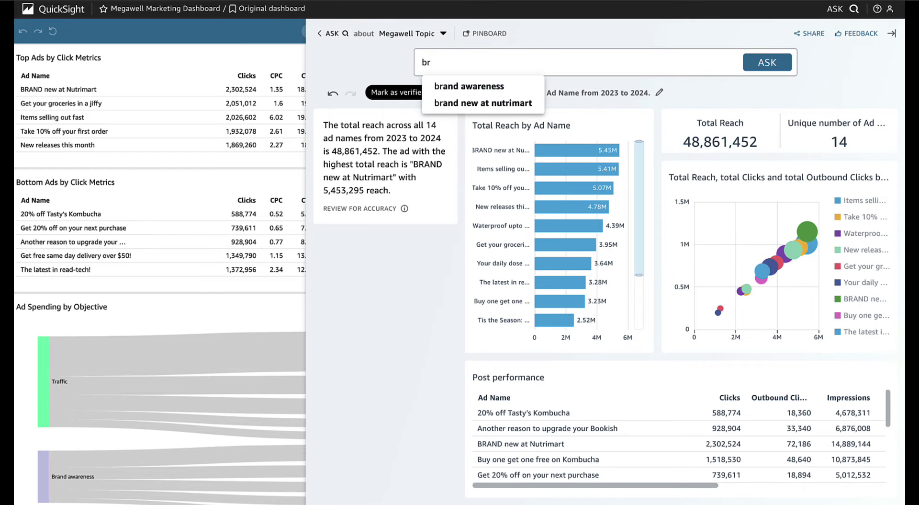
{"action": "key", "text": "Down"}
{"action": "key", "text": "Down"}
{"action": "key", "text": "Return"}
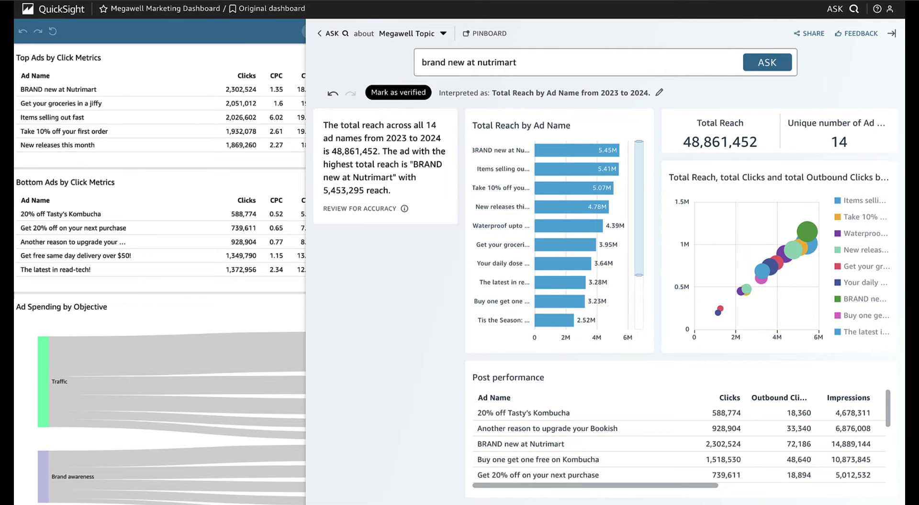
{"action": "type", "text": "cost"}
{"action": "key", "text": "Return"}
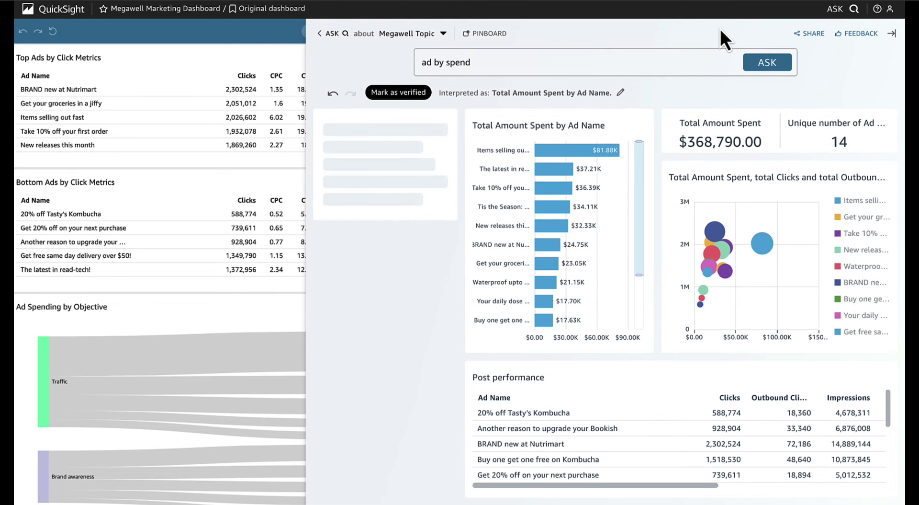
Pin the spend bar and scatter charts, then ask about ad format spend and cost/view
{"action": "left_click", "coordinate": [609, 111]}
{"action": "left_click", "coordinate": [853, 164]}
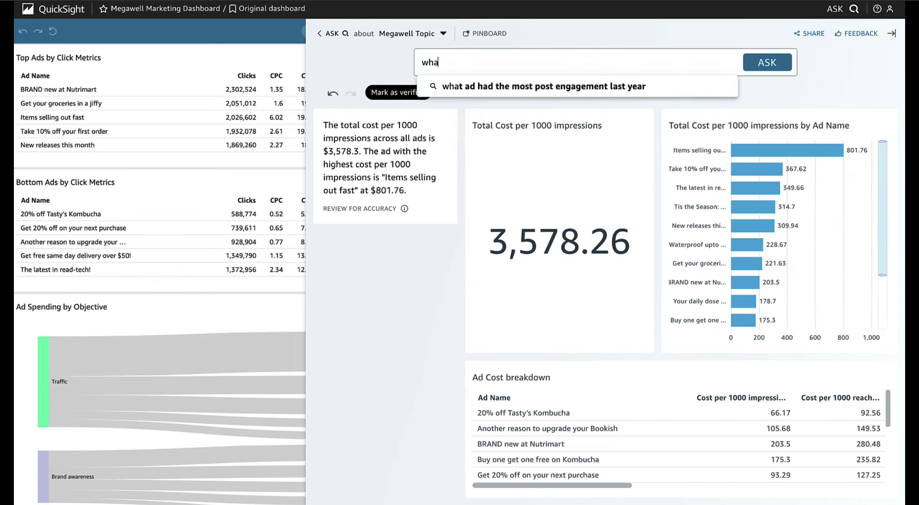
{"action": "type", "text": "are the ad format by spend and aver"}
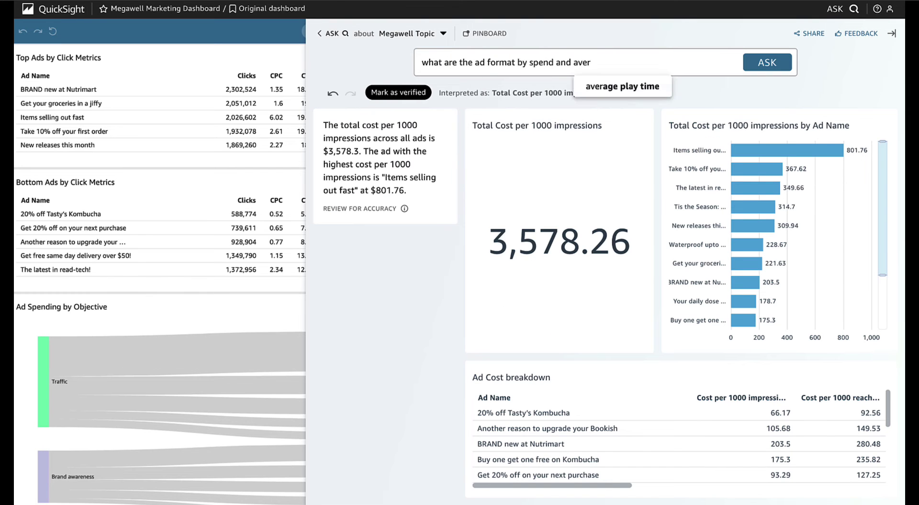
{"action": "type", "text": "age cost/view and average cost/play"}
{"action": "key", "text": "Return"}
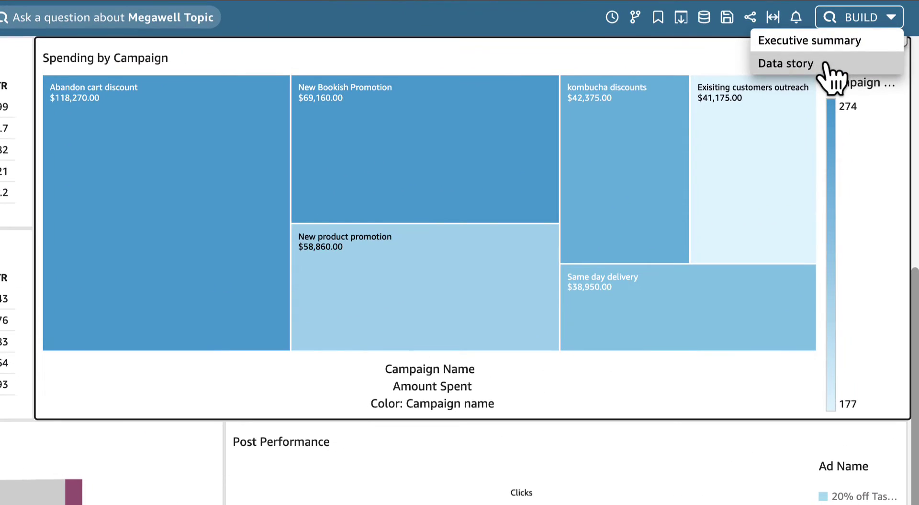
Start a scrollable-page data story and enter its description prompt
{"action": "left_click", "coordinate": [825, 63]}
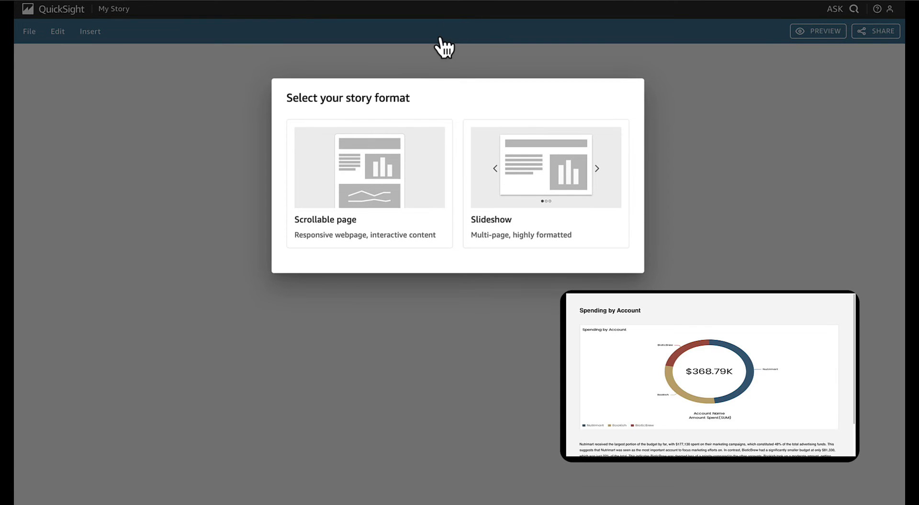
{"action": "left_click", "coordinate": [402, 199]}
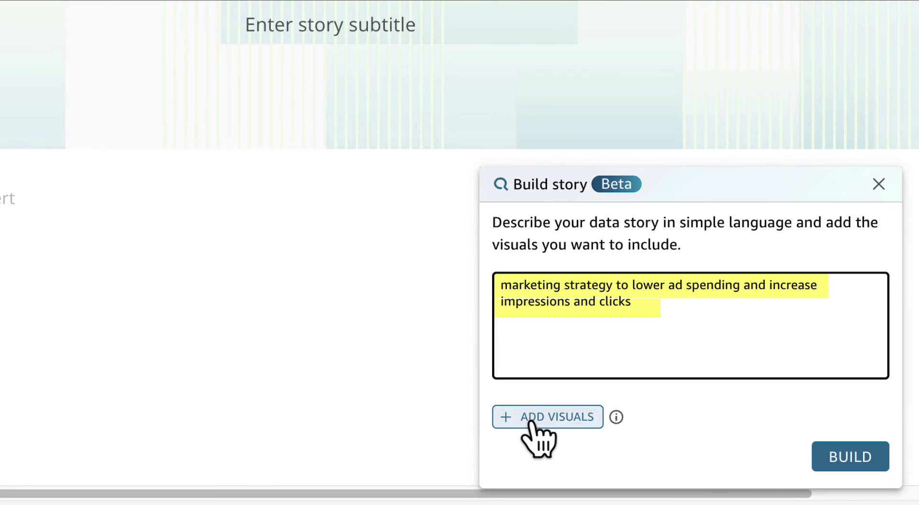
{"action": "left_click", "coordinate": [532, 422]}
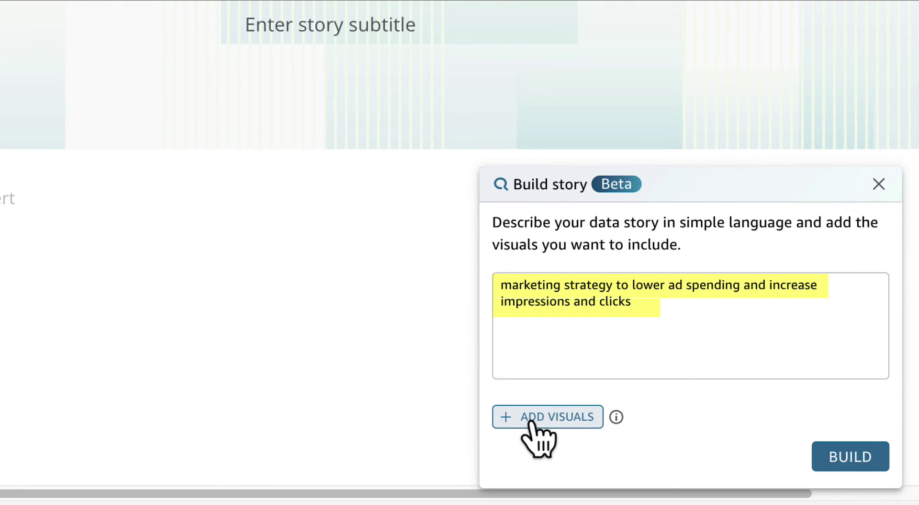
Add Bottom Ads by Click Metrics, Impressions of Video Ads and Photo Ads visuals, then build
{"action": "left_click", "coordinate": [534, 424]}
{"action": "scroll", "coordinate": [538, 431], "scroll_direction": "down", "scroll_amount": 1}
{"action": "left_click", "coordinate": [537, 431]}
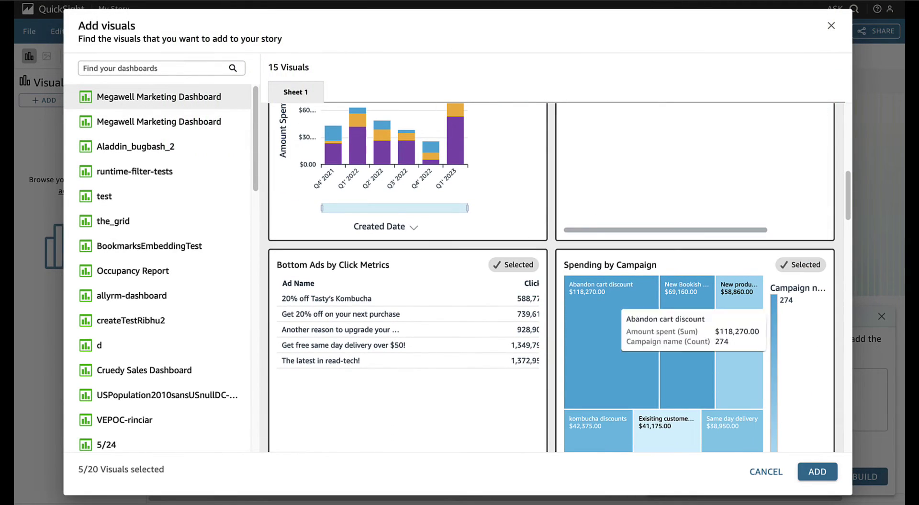
{"action": "scroll", "coordinate": [560, 277], "scroll_direction": "down", "scroll_amount": 5}
{"action": "left_click", "coordinate": [802, 156]}
{"action": "scroll", "coordinate": [560, 278], "scroll_direction": "down", "scroll_amount": 3}
{"action": "left_click", "coordinate": [513, 264]}
{"action": "left_click", "coordinate": [863, 475]}
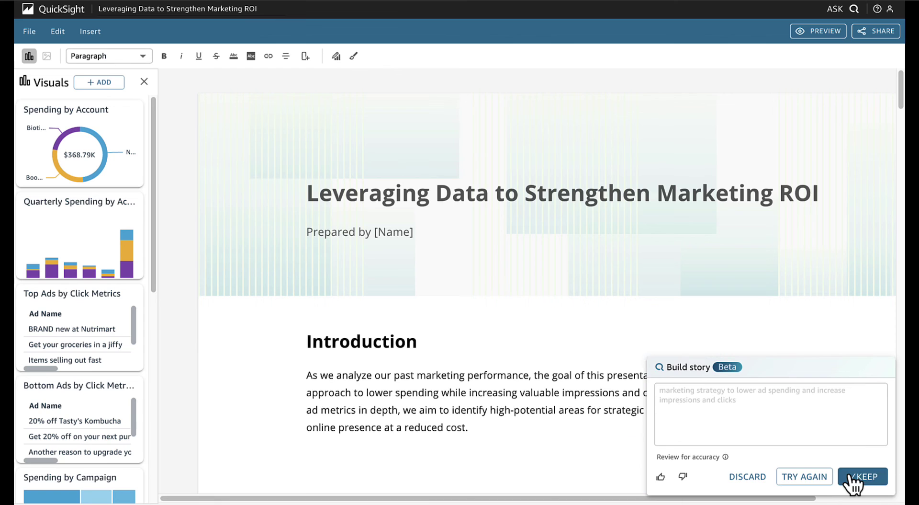
Keep the generated story and apply the Modern theme
{"action": "left_click", "coordinate": [851, 478]}
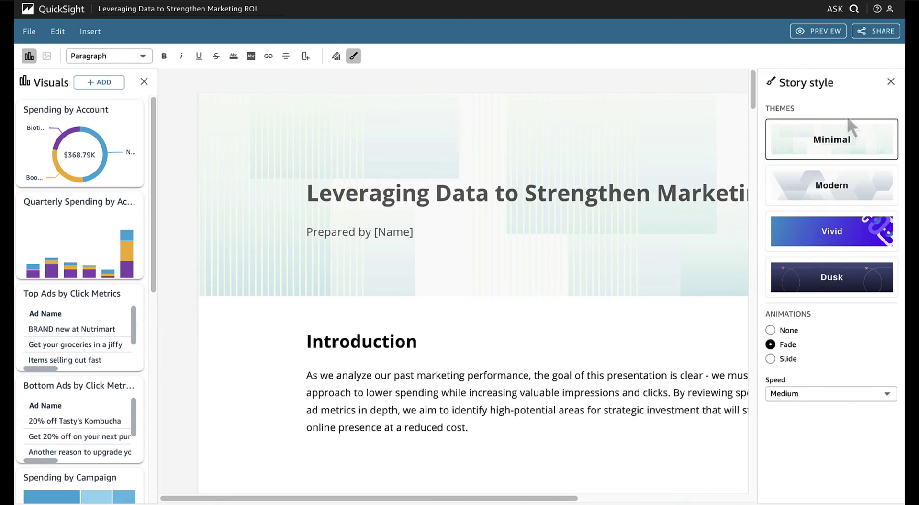
{"action": "left_click", "coordinate": [843, 192]}
{"action": "left_click", "coordinate": [891, 83]}
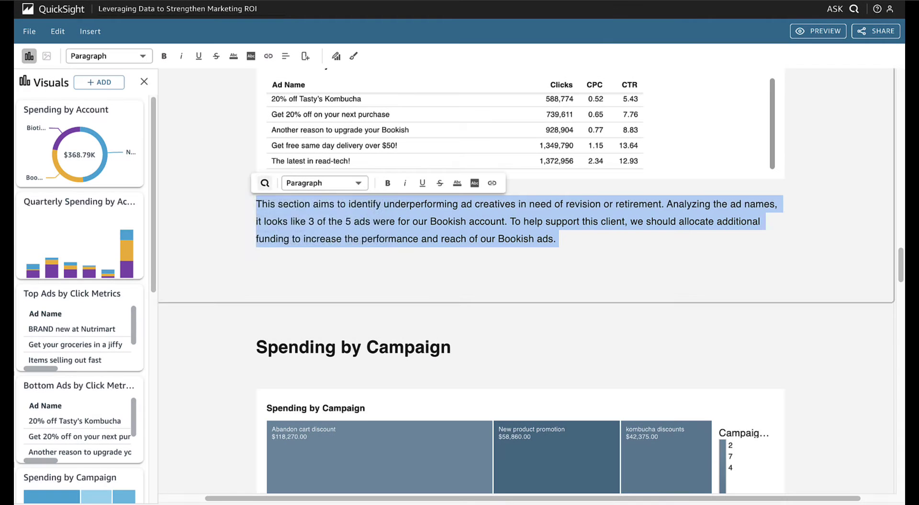
Lengthen the Introduction paragraph with the AI Make longer rewrite and accept it
{"action": "left_click", "coordinate": [264, 183]}
{"action": "left_click", "coordinate": [287, 202]}
{"action": "left_click", "coordinate": [621, 480]}
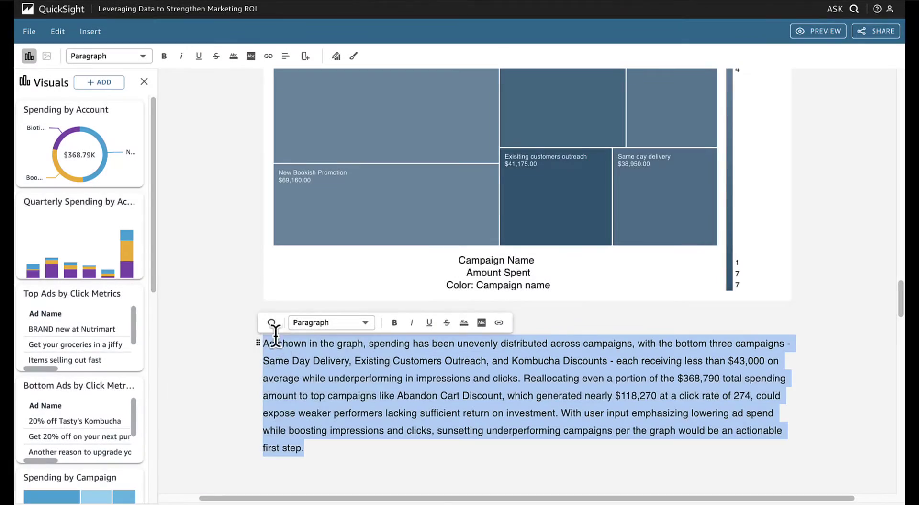
{"action": "left_click", "coordinate": [272, 323]}
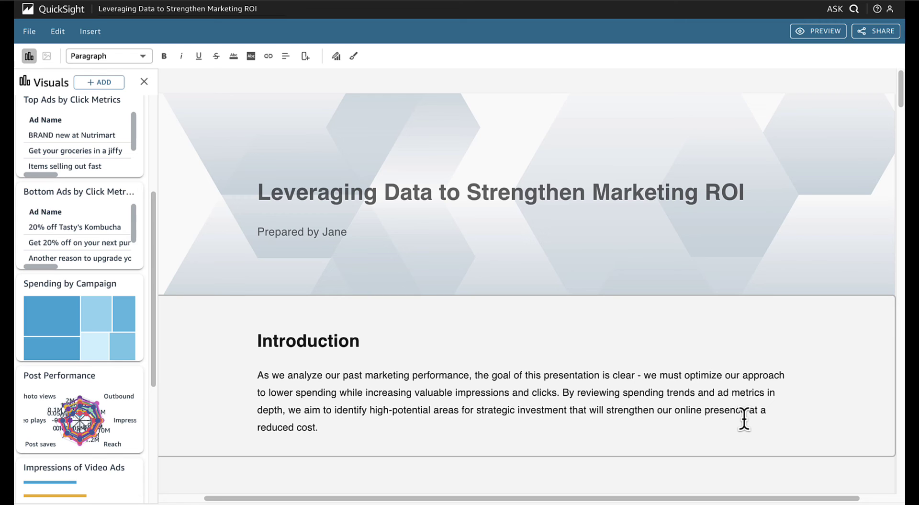
Publish and share the story with a colleague's e-mail, then scroll through the published version
{"action": "left_click", "coordinate": [880, 33]}
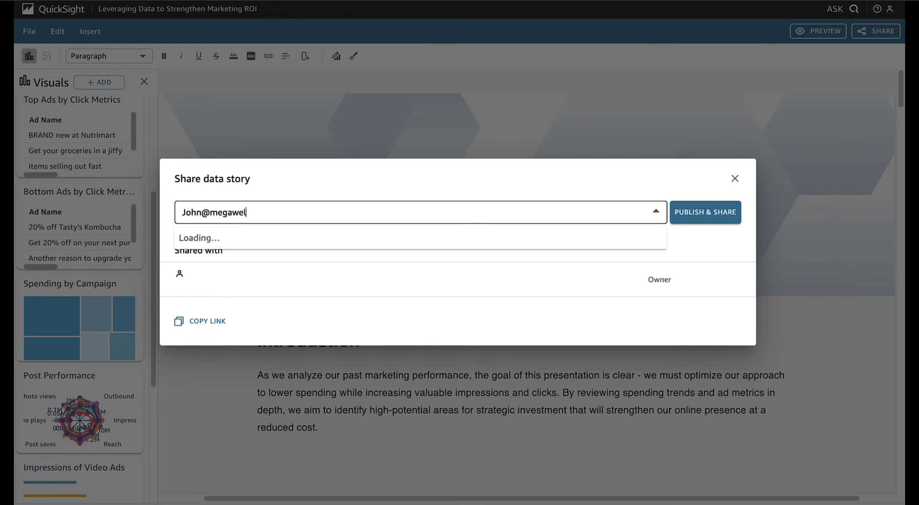
{"action": "key", "text": "Return"}
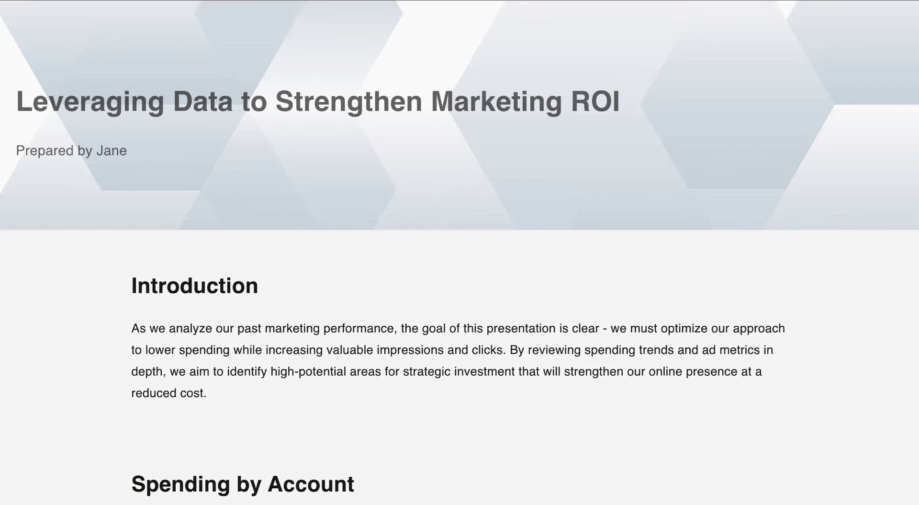
{"action": "scroll", "coordinate": [460, 252], "scroll_direction": "down", "scroll_amount": 9}
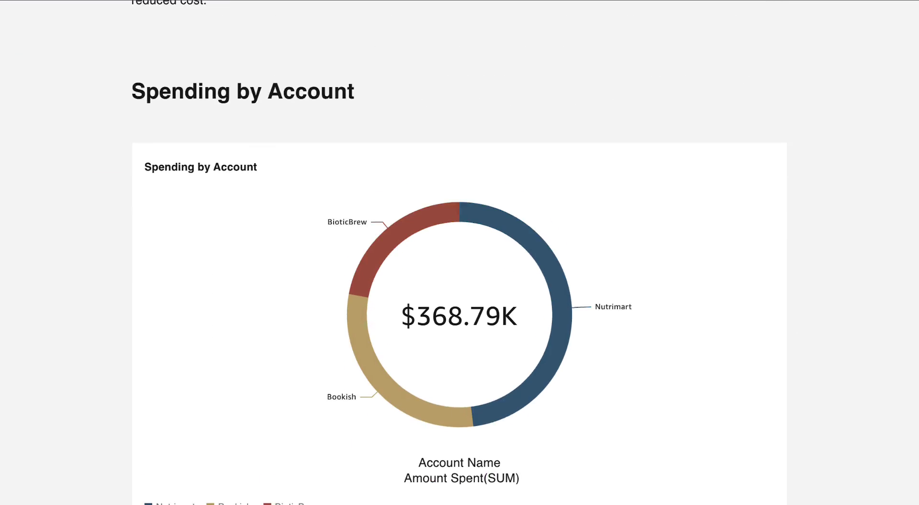
{"action": "scroll", "coordinate": [460, 253], "scroll_direction": "down", "scroll_amount": 15}
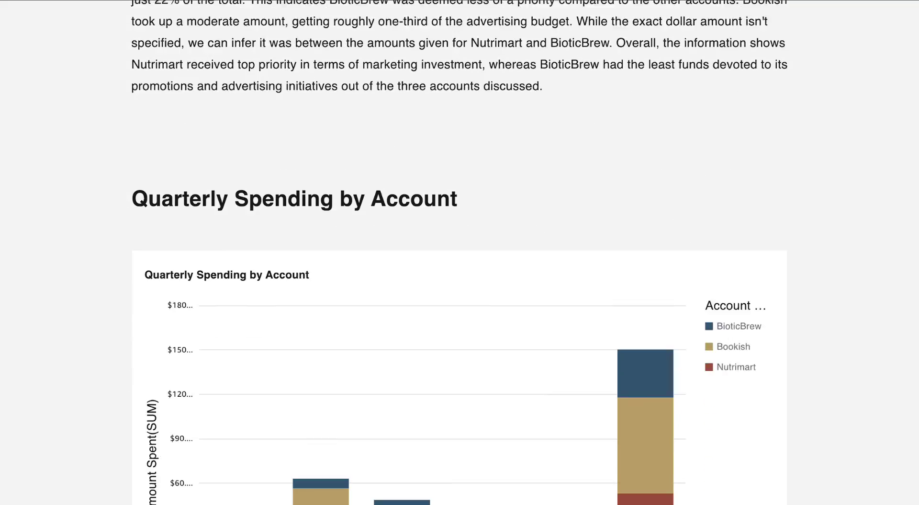
{"action": "scroll", "coordinate": [459, 252], "scroll_direction": "down", "scroll_amount": 15}
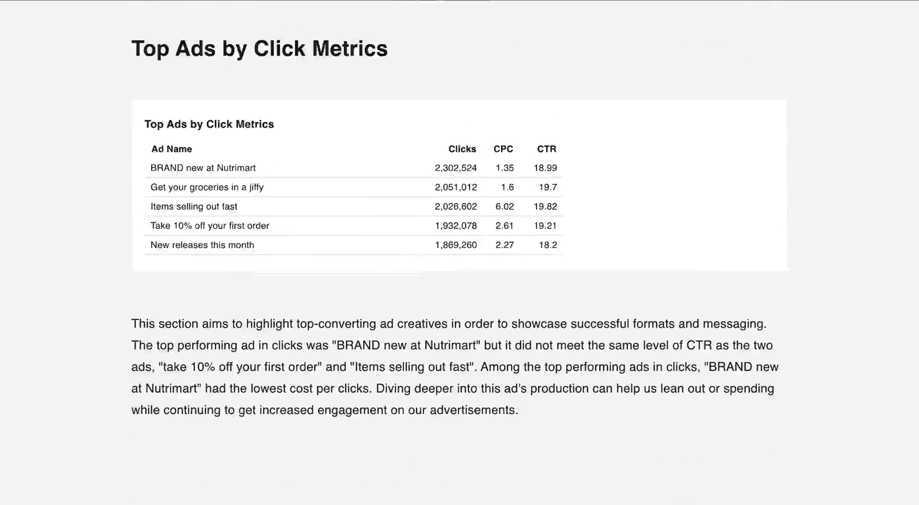
{"action": "scroll", "coordinate": [460, 253], "scroll_direction": "down", "scroll_amount": 15}
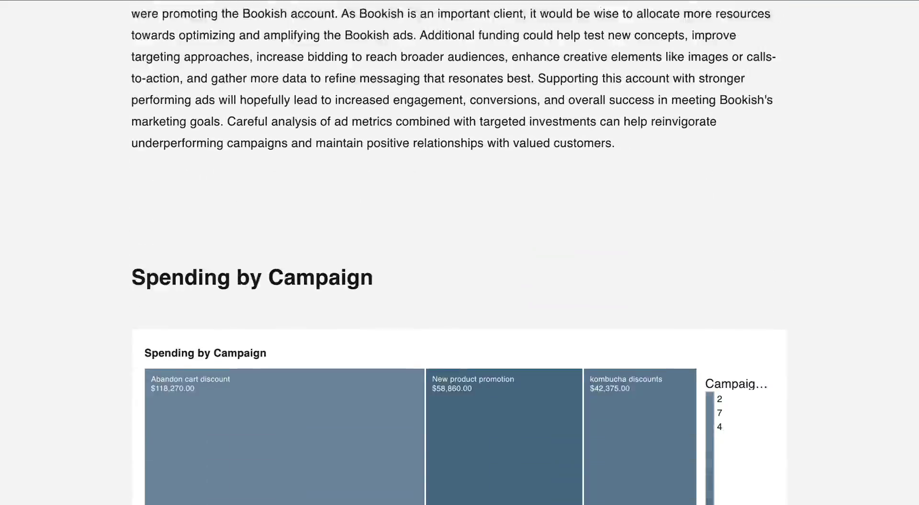